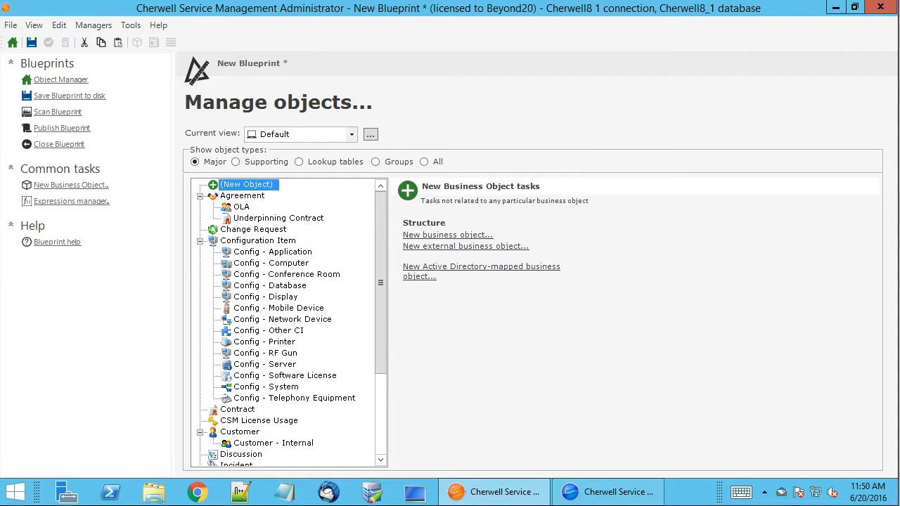
# Open the Incident Confirmation One-Step from the blueprint's Notification E-mails folder for editing.
pyautogui.click(86, 24)
pyautogui.click(114, 227)
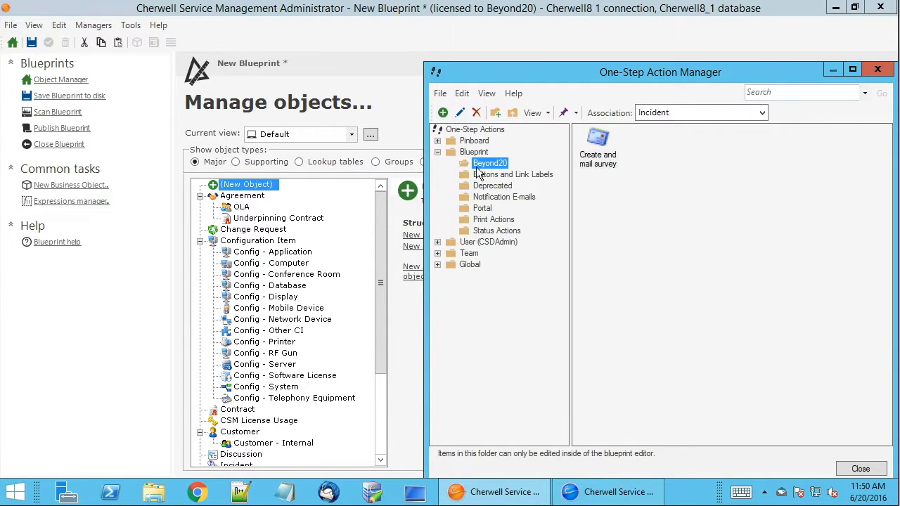
pyautogui.click(483, 198)
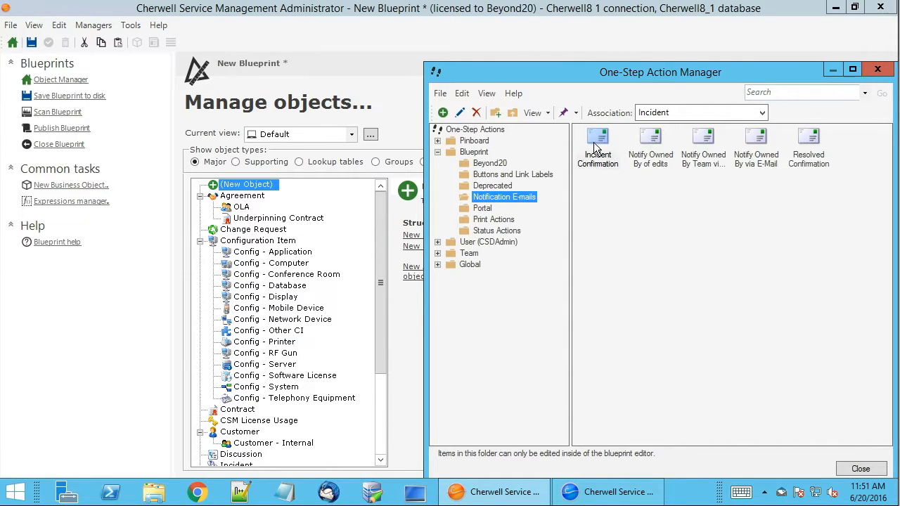
pyautogui.rightClick(597, 143)
pyautogui.click(608, 167)
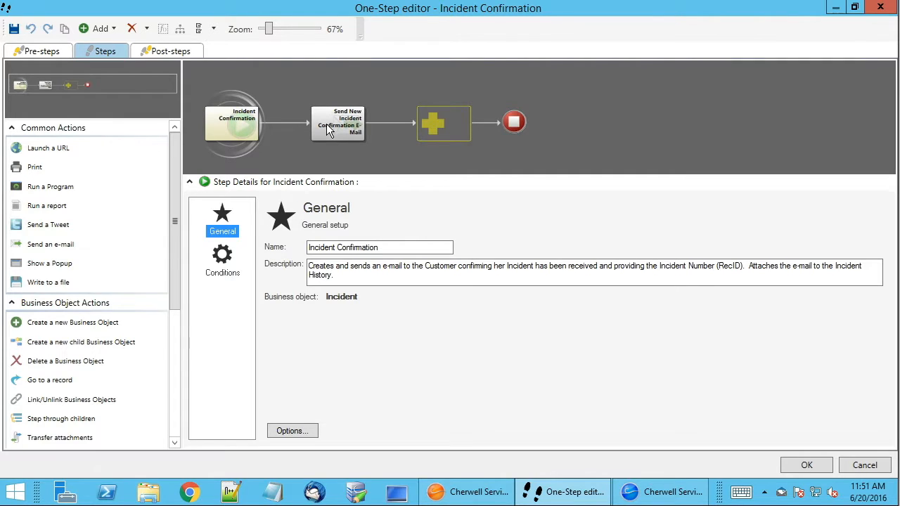
# Open the Send New Incident Confirmation E-Mail step's message in its own window and look through its body.
pyautogui.click(334, 130)
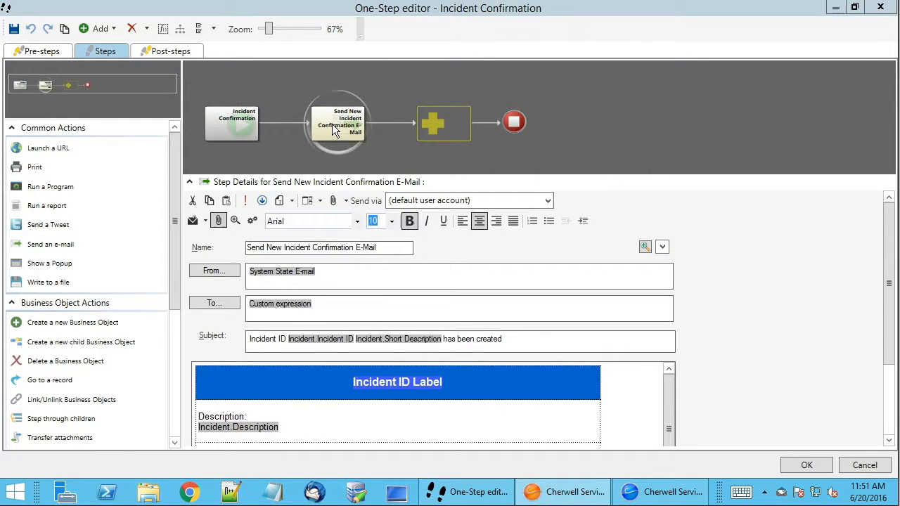
pyautogui.doubleClick(334, 130)
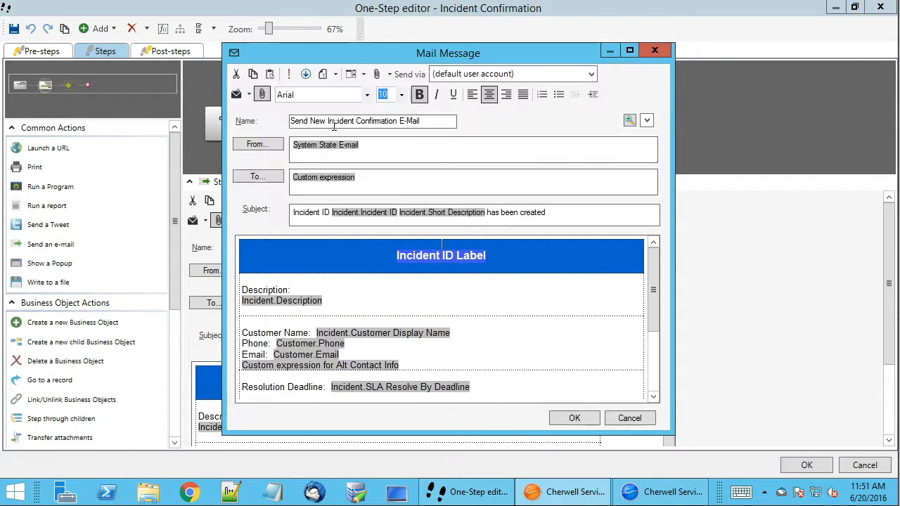
pyautogui.doubleClick(417, 57)
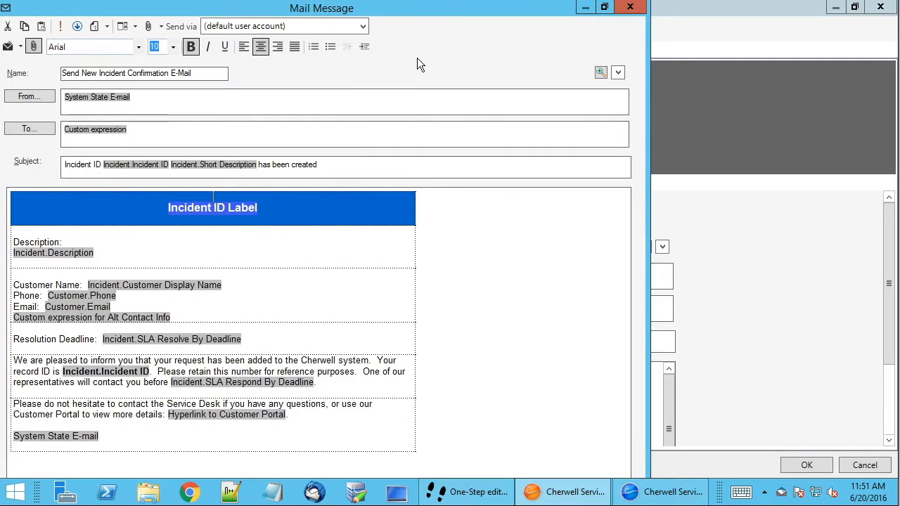
pyautogui.doubleClick(248, 11)
pyautogui.moveTo(395, 47); pyautogui.dragTo(455, 42)
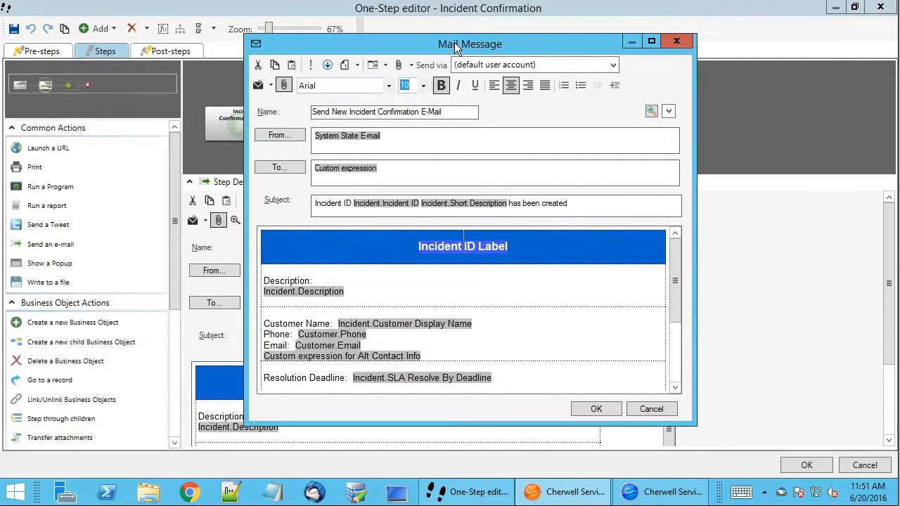
pyautogui.click(374, 279)
pyautogui.scroll(-2, 375, 280)
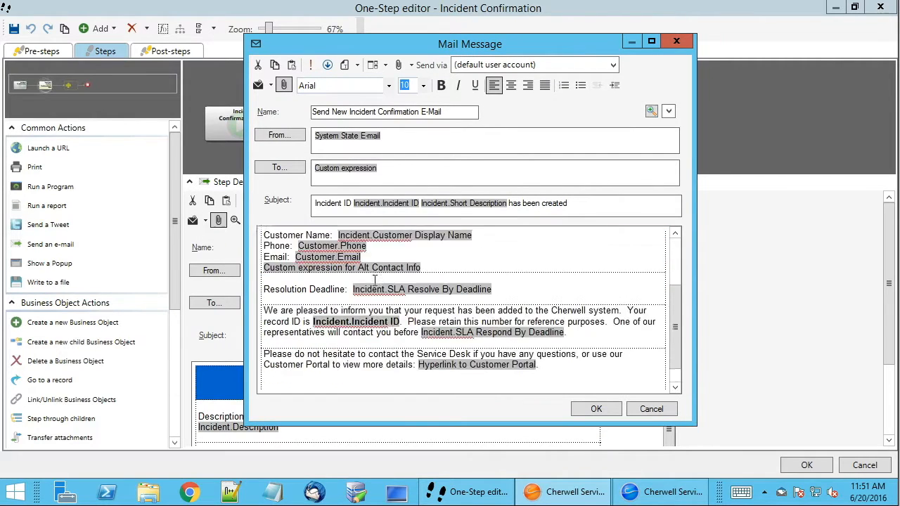
pyautogui.scroll(3, 374, 280)
pyautogui.scroll(-1, 362, 285)
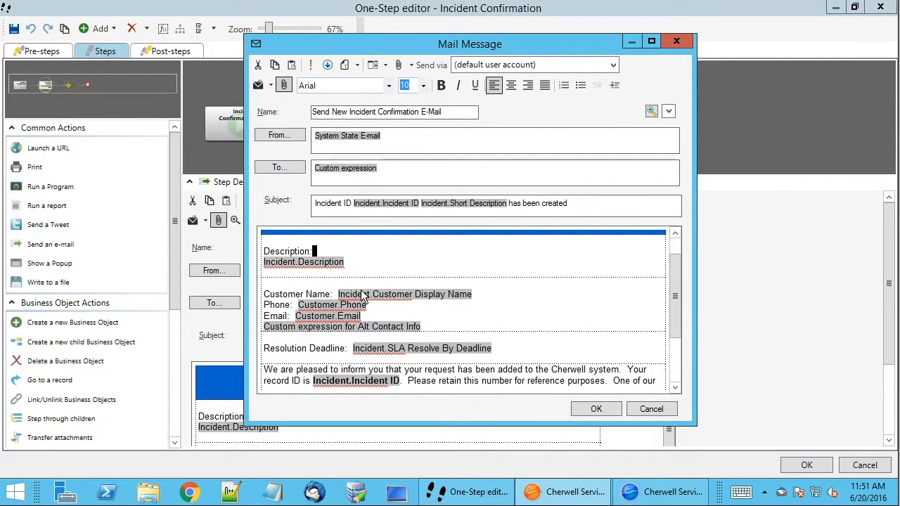
pyautogui.scroll(1, 358, 288)
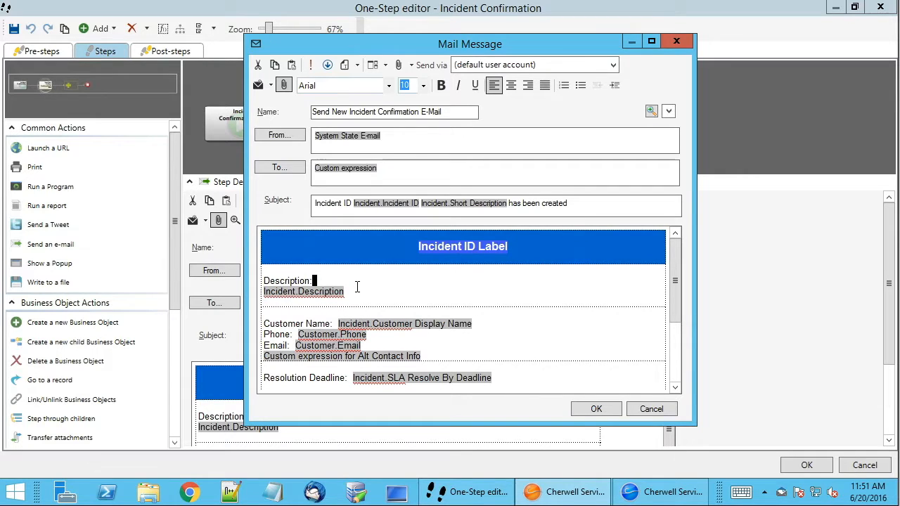
# Print the whole message with CutePDF Writer and save it in Documents as Incident Confirmation.
pyautogui.hotkey('ctrl', 'p')
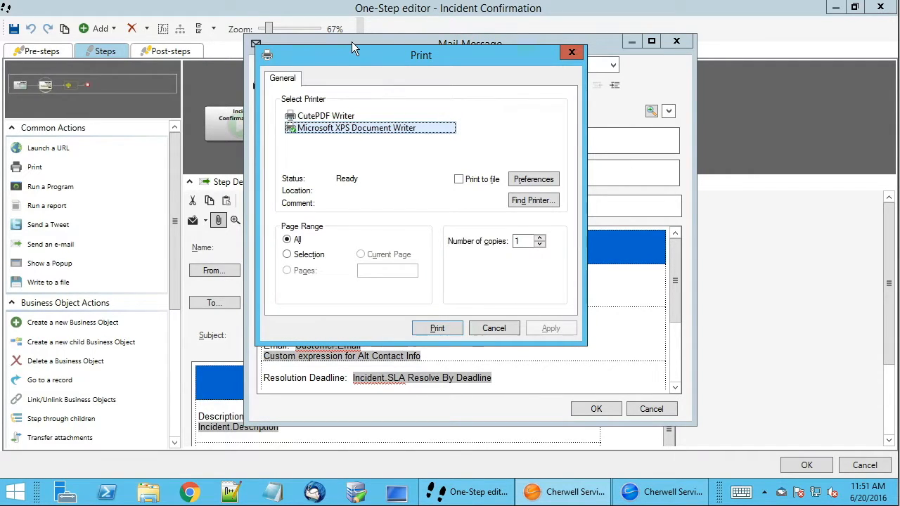
pyautogui.moveTo(350, 54); pyautogui.dragTo(110, 51)
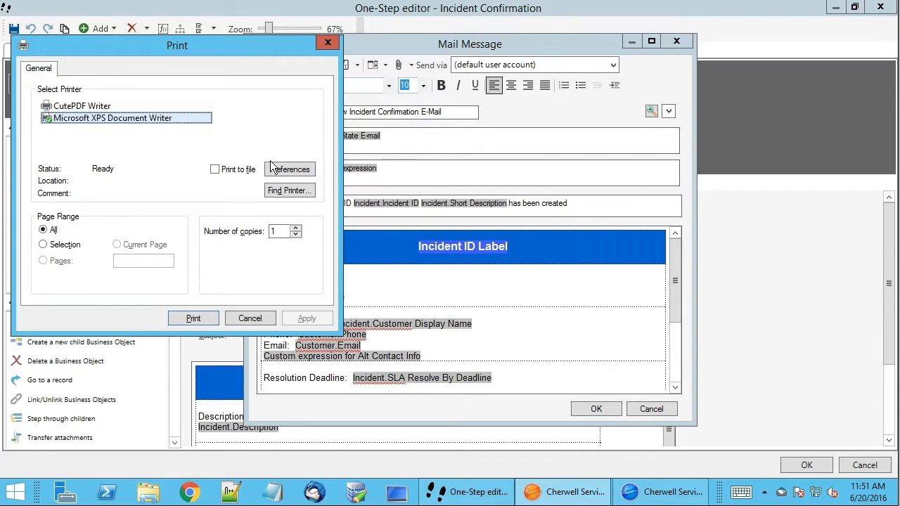
pyautogui.click(81, 108)
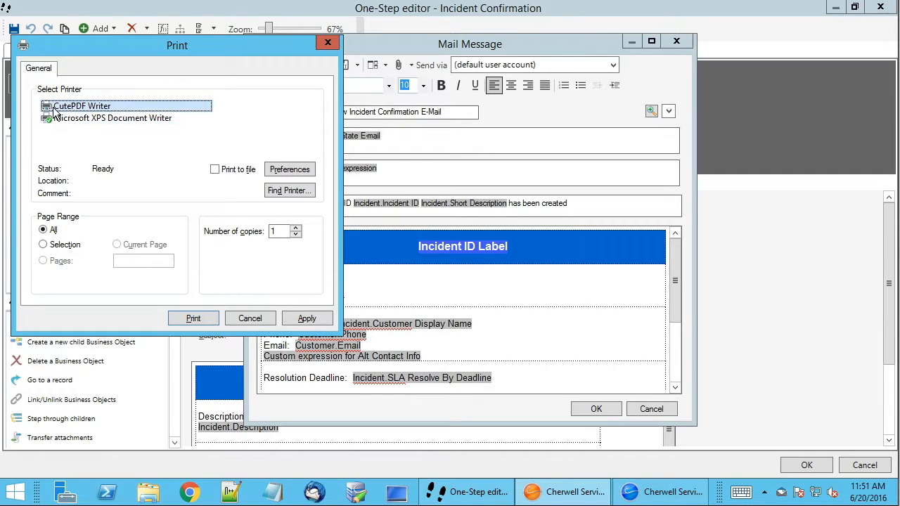
pyautogui.click(296, 321)
pyautogui.click(193, 319)
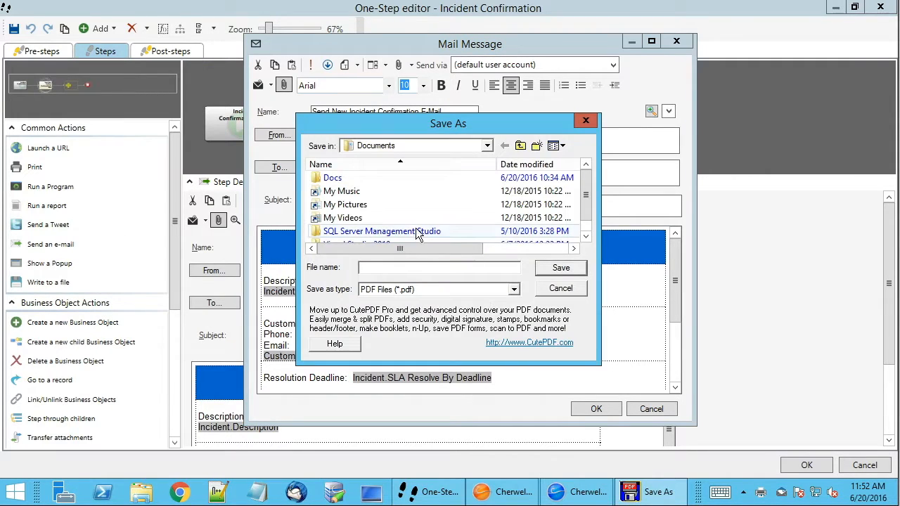
pyautogui.click(393, 268)
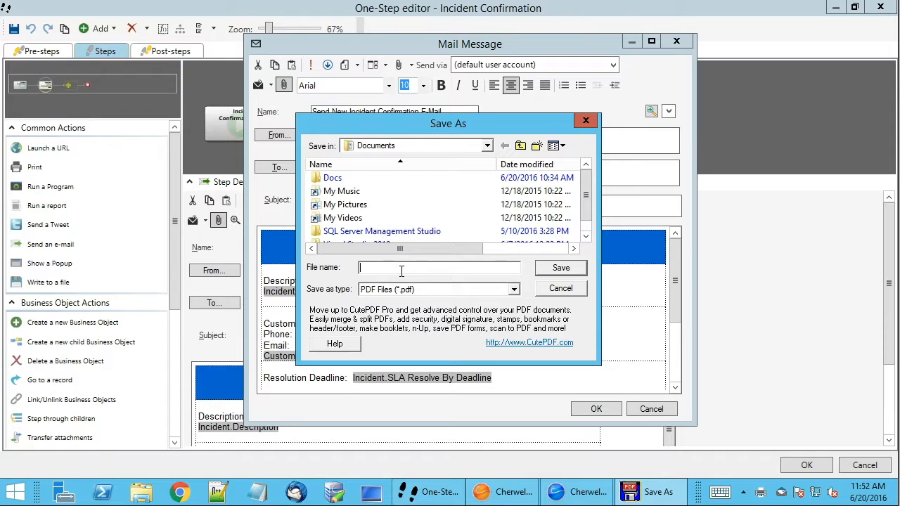
pyautogui.write('Incident Confirmation')
pyautogui.press('Return')
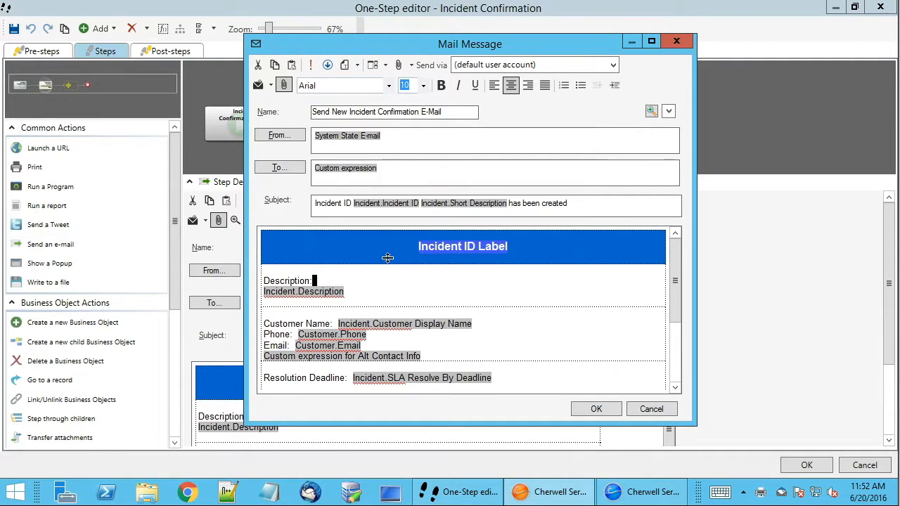
# Open Incident Confirmation.pdf from the Documents folder, examine the printed message layout, and return to the message editor.
pyautogui.click(147, 490)
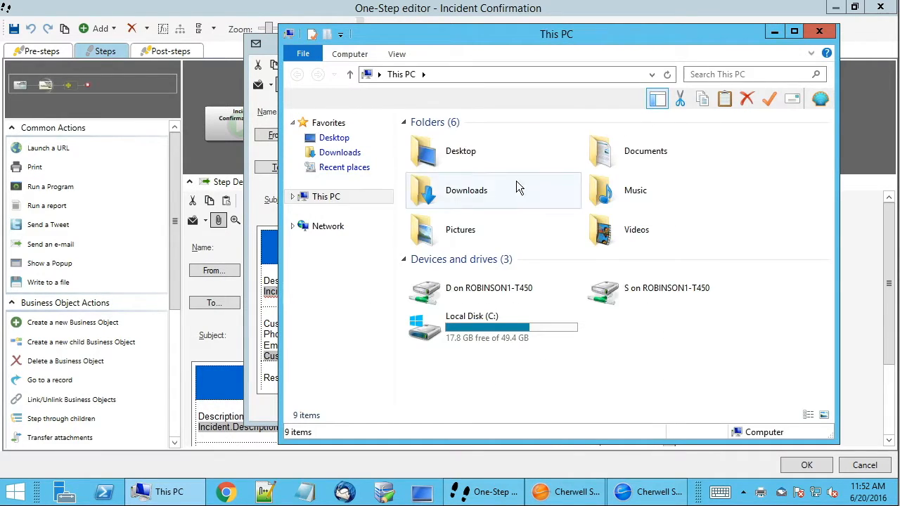
pyautogui.doubleClick(663, 162)
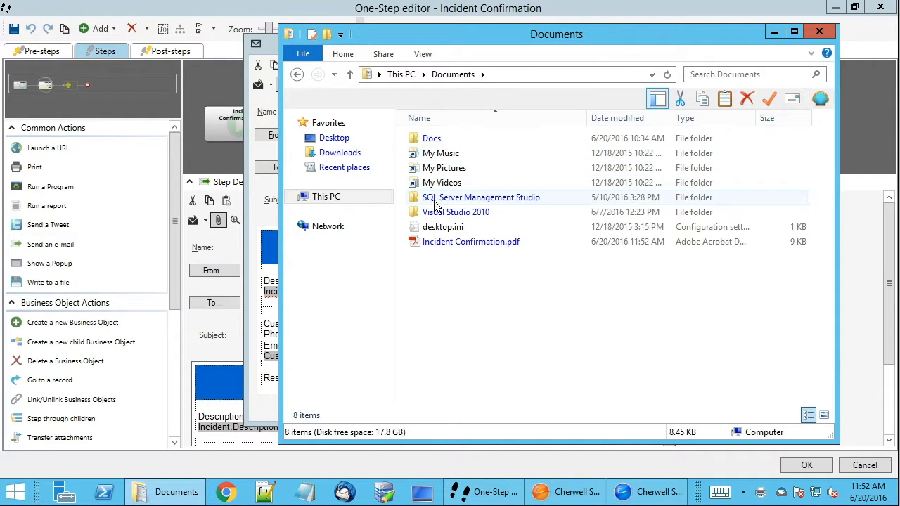
pyautogui.click(442, 243)
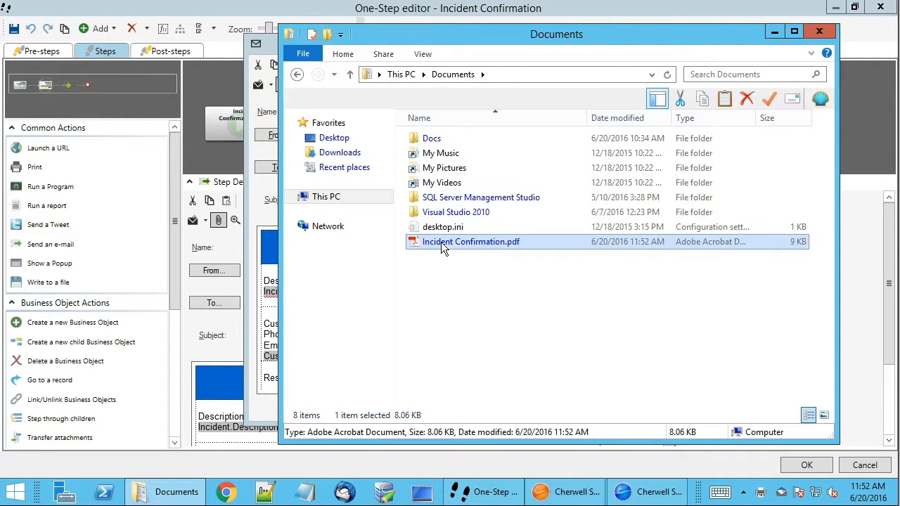
pyautogui.doubleClick(495, 243)
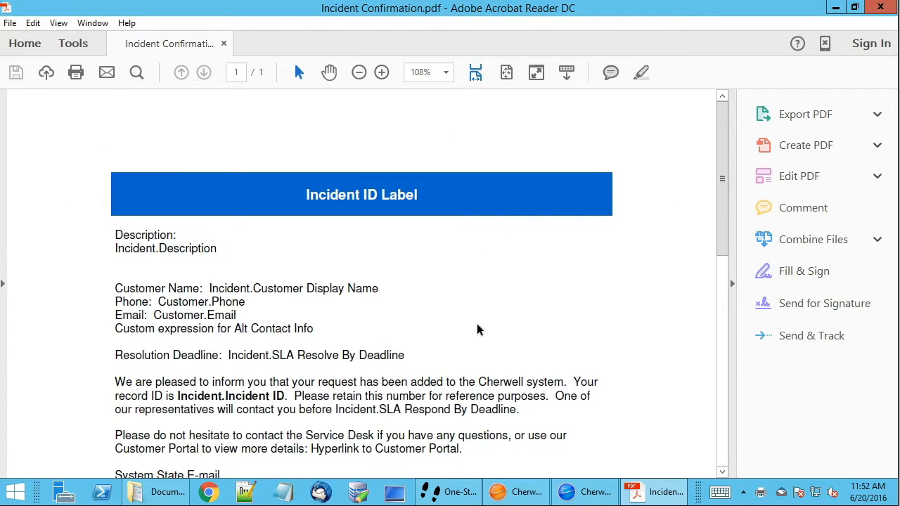
pyautogui.scroll(-10, 470, 261)
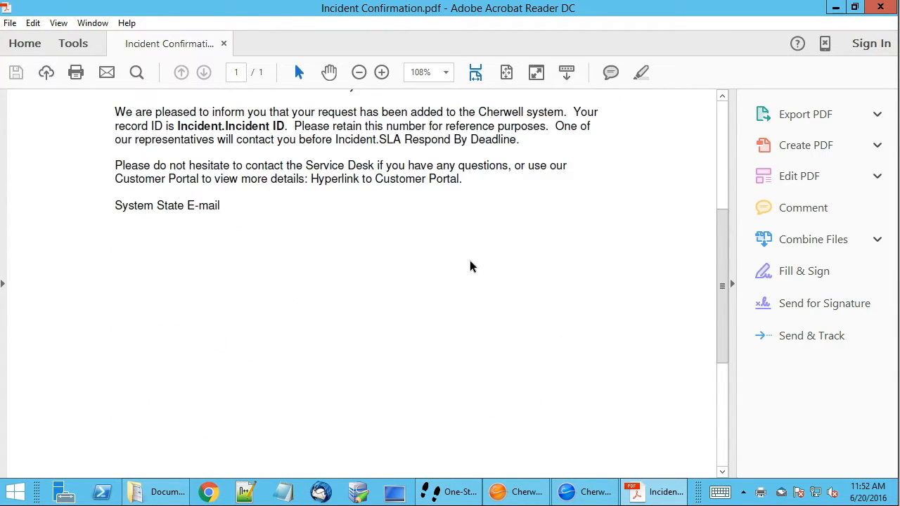
pyautogui.scroll(-2, 465, 268)
pyautogui.scroll(10, 465, 268)
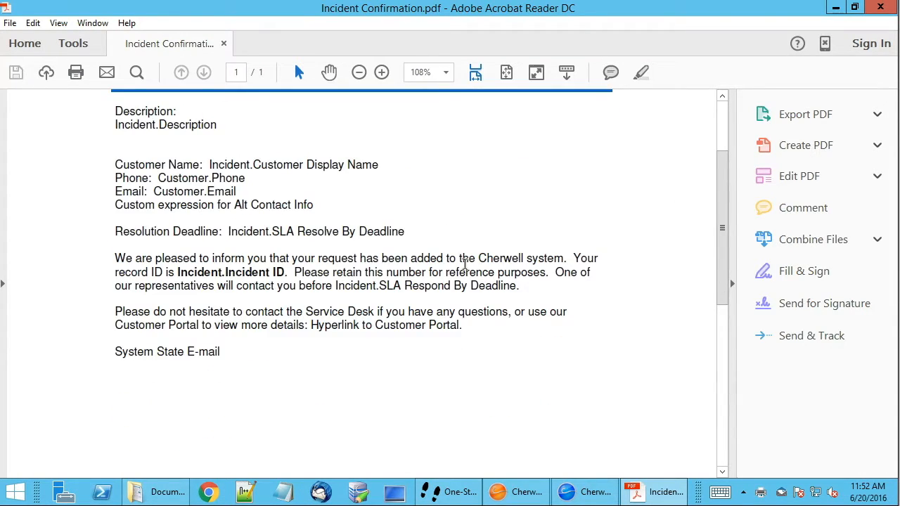
pyautogui.scroll(-1, 465, 270)
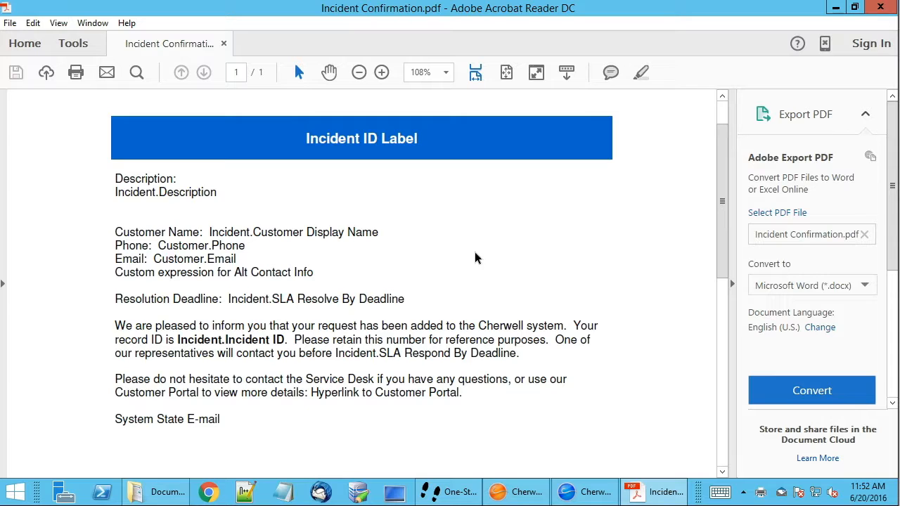
pyautogui.scroll(2, 478, 246)
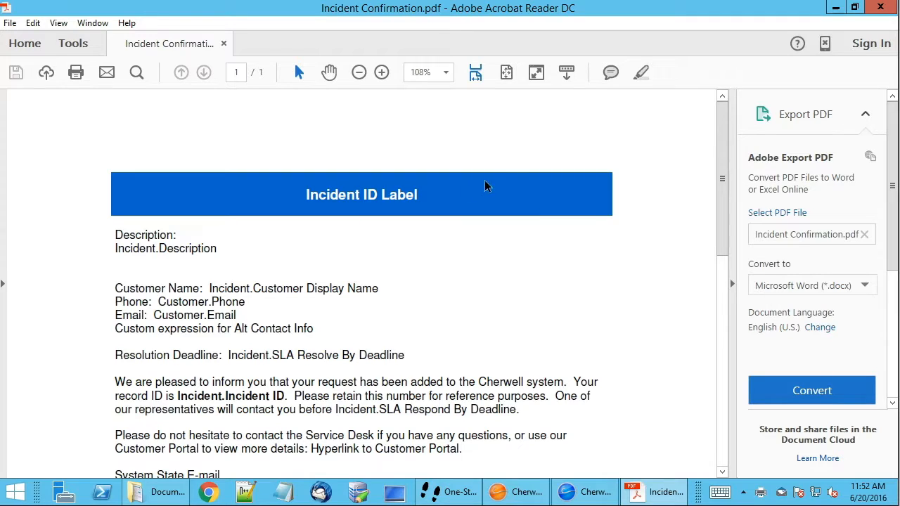
pyautogui.click(880, 7)
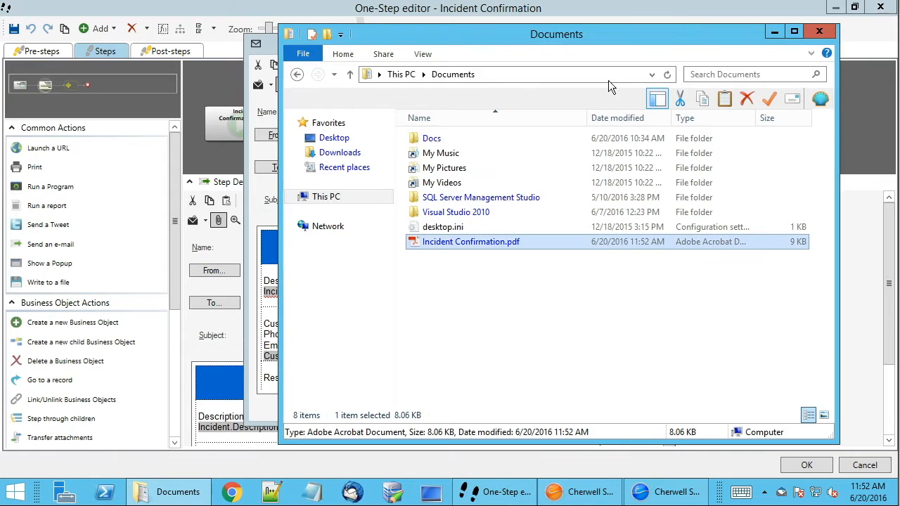
pyautogui.click(774, 31)
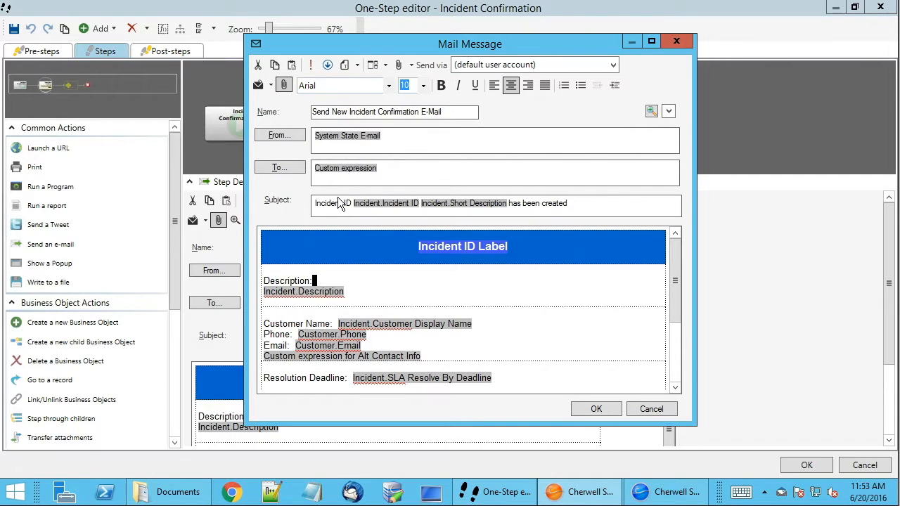
pyautogui.doubleClick(422, 291)
pyautogui.click(435, 292)
pyautogui.click(582, 203)
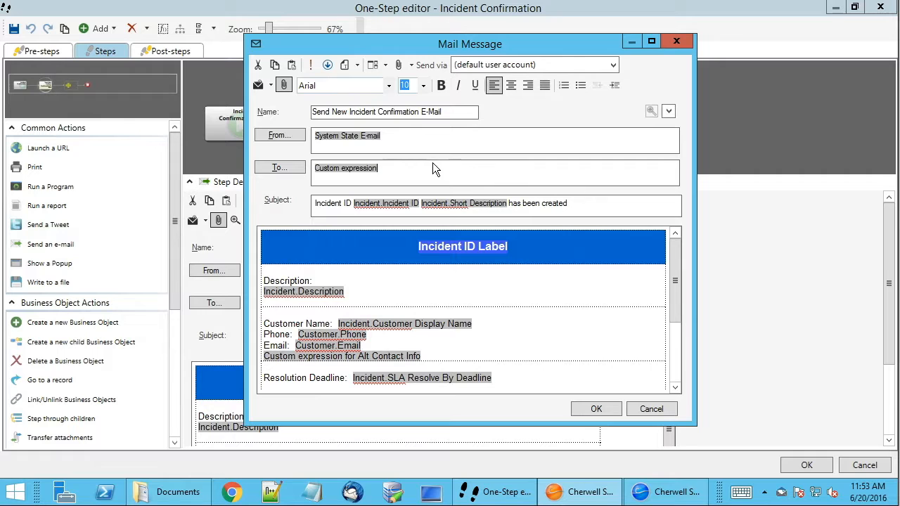
pyautogui.hotkey('ctrl', 'p')
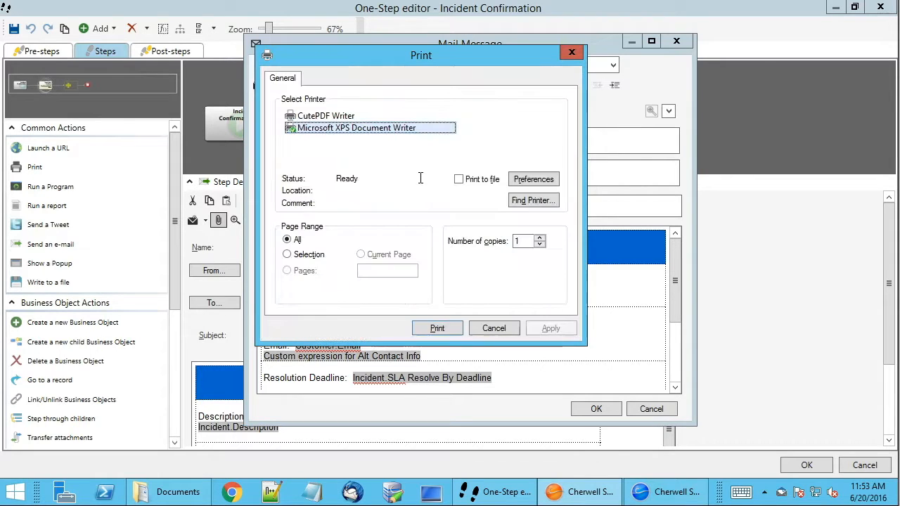
pyautogui.click(493, 329)
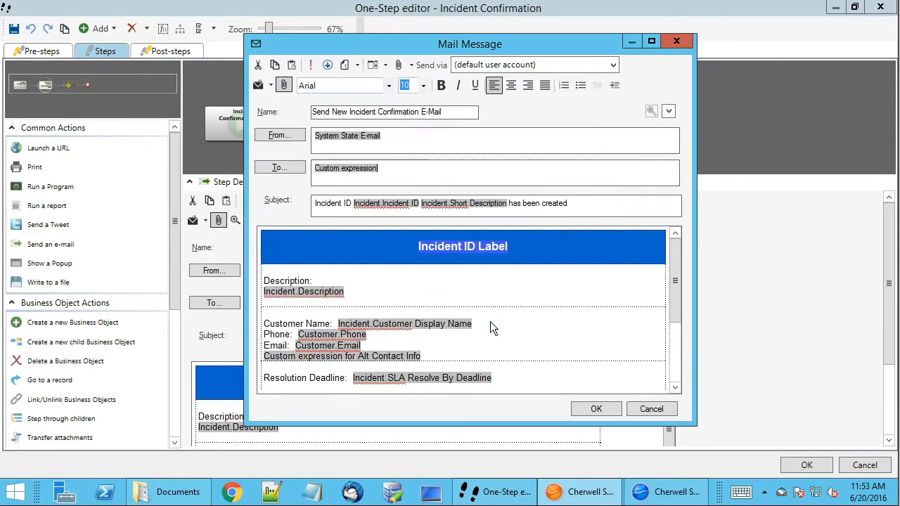
# Cancel the separate message window and open the field insertion list after Incident.Description in the step's message body.
pyautogui.click(668, 411)
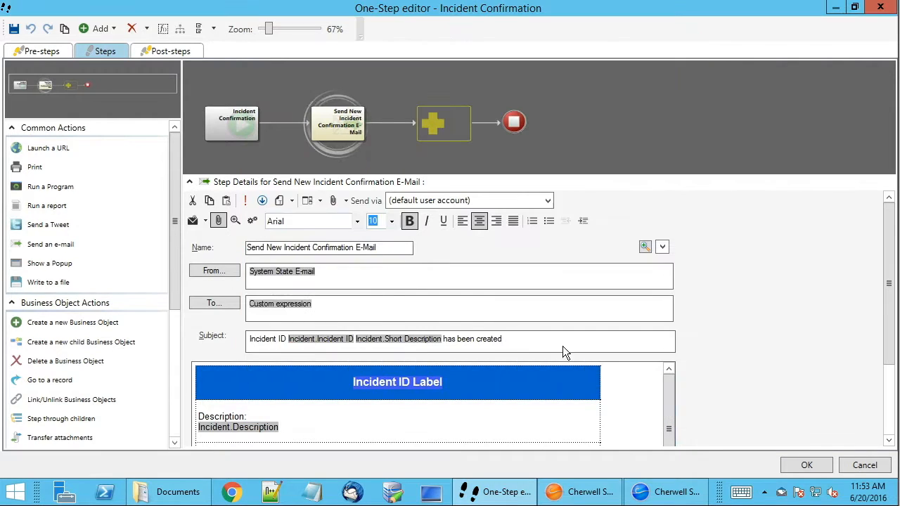
pyautogui.click(266, 413)
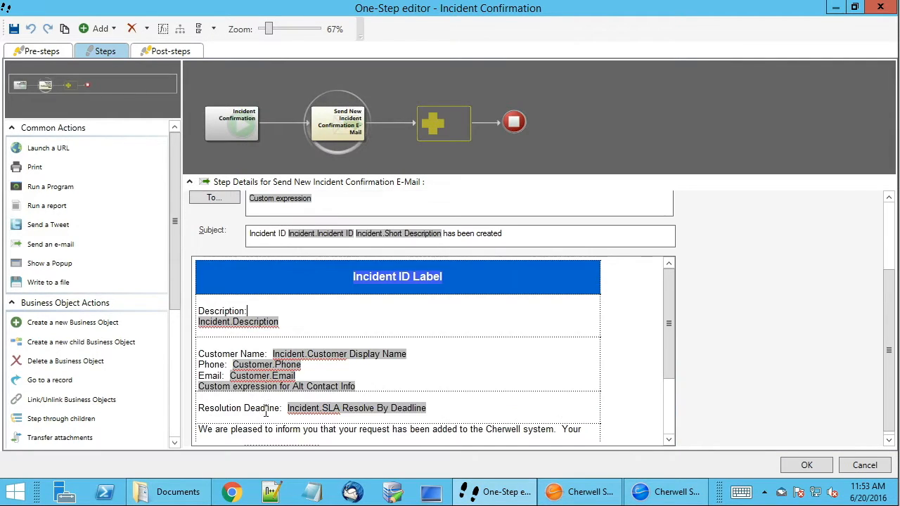
pyautogui.doubleClick(291, 325)
pyautogui.rightClick(291, 324)
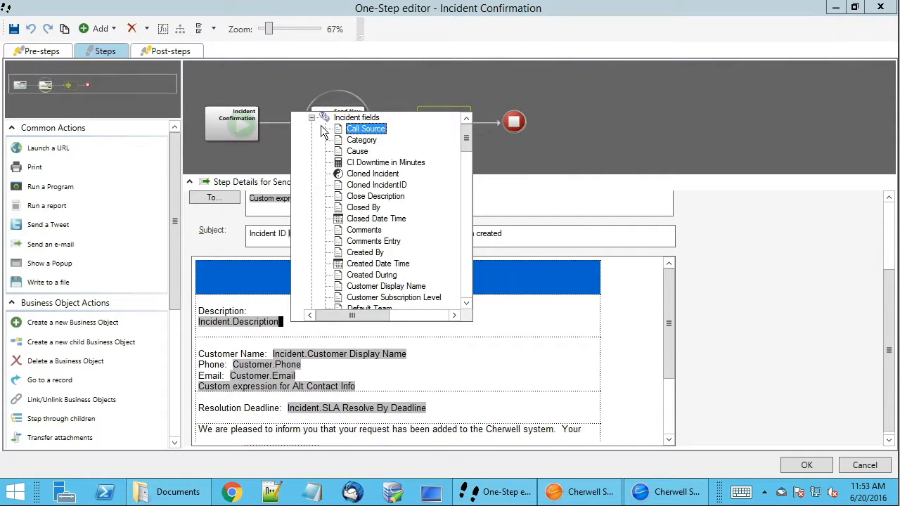
# Start a new custom expression from the Expressions group and set its editor to Text.
pyautogui.click(312, 118)
pyautogui.scroll(-6, 374, 203)
pyautogui.scroll(-5, 374, 204)
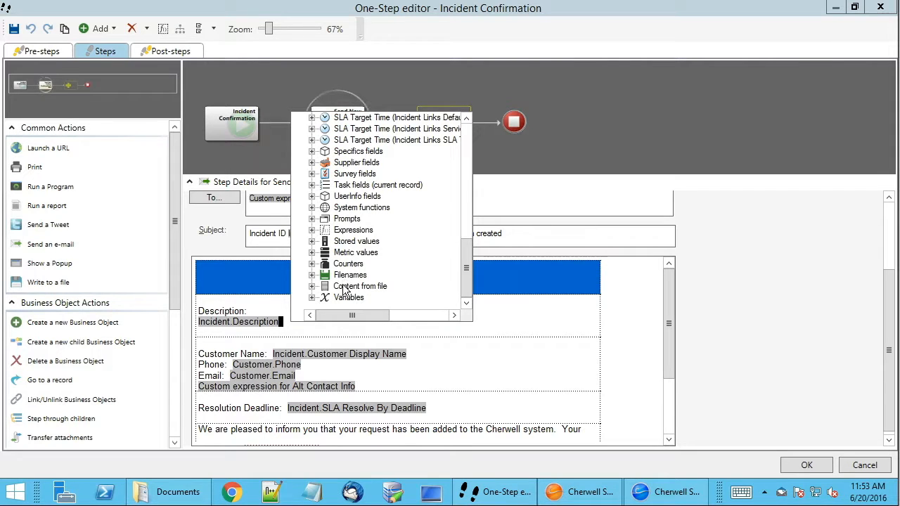
pyautogui.click(343, 232)
pyautogui.doubleClick(344, 233)
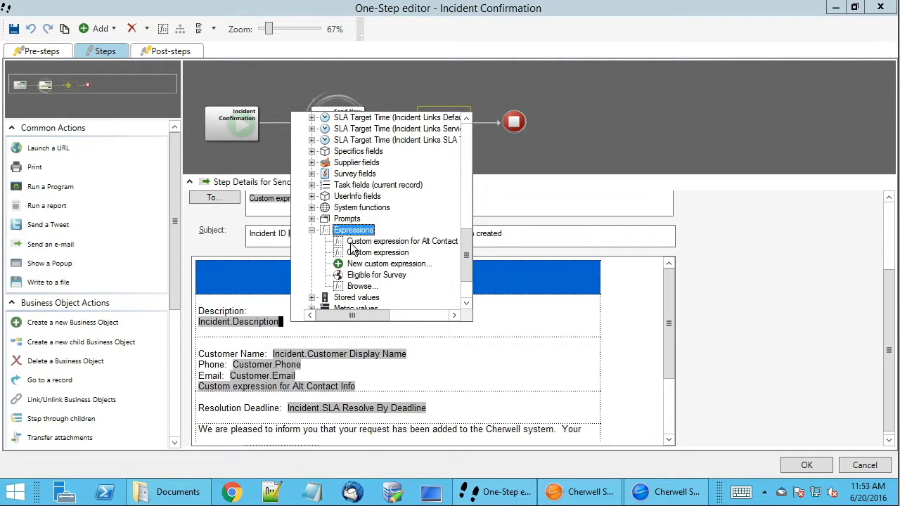
pyautogui.doubleClick(352, 264)
pyautogui.moveTo(208, 104); pyautogui.dragTo(394, 91)
pyautogui.click(349, 147)
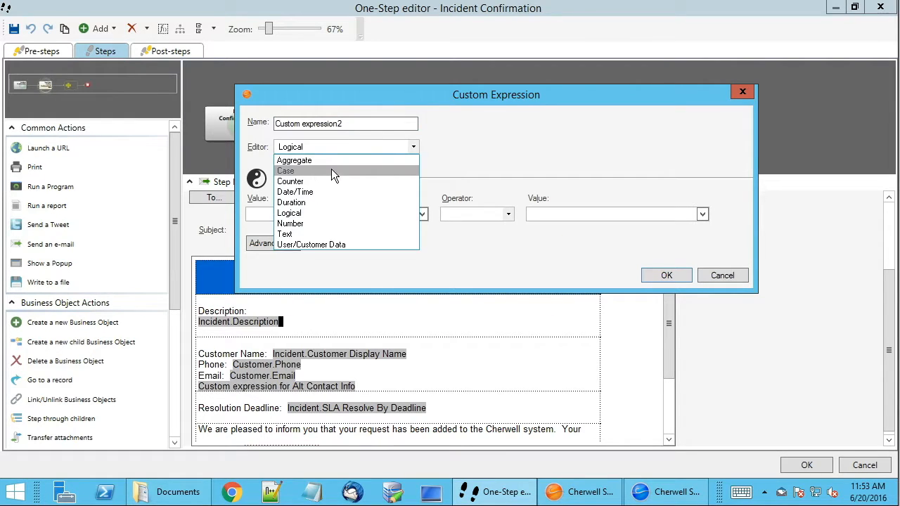
pyautogui.click(314, 235)
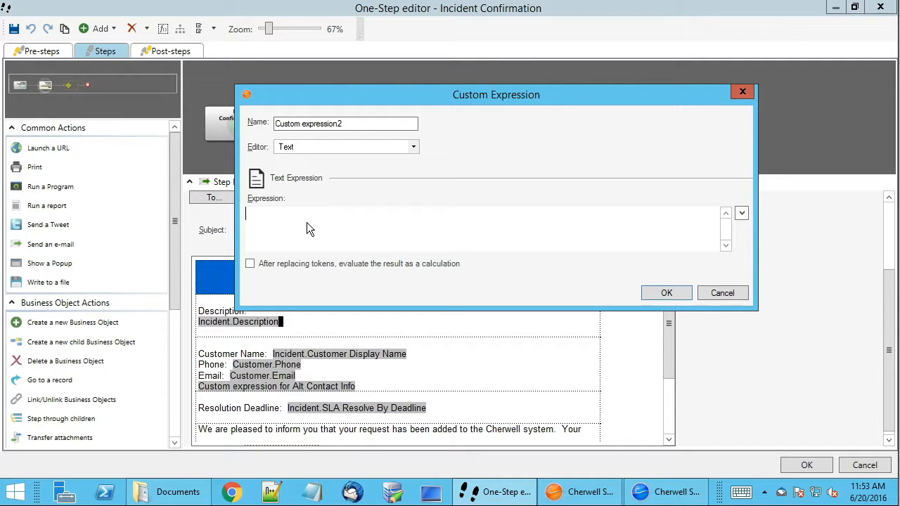
# Open the print options for the empty text expression, select CutePDF Writer, and cancel both the printing and the new expression.
pyautogui.rightClick(302, 217)
pyautogui.hotkey('ctrl', 'p')
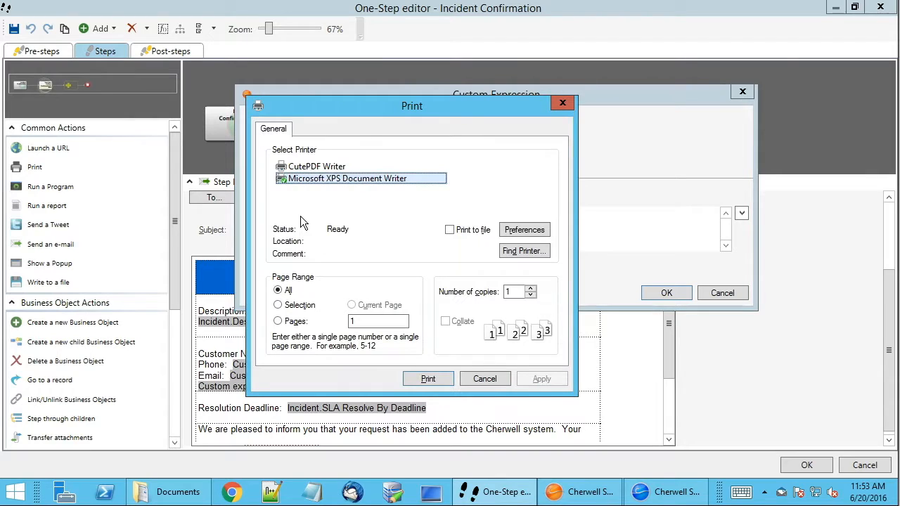
pyautogui.moveTo(336, 106); pyautogui.dragTo(525, 85)
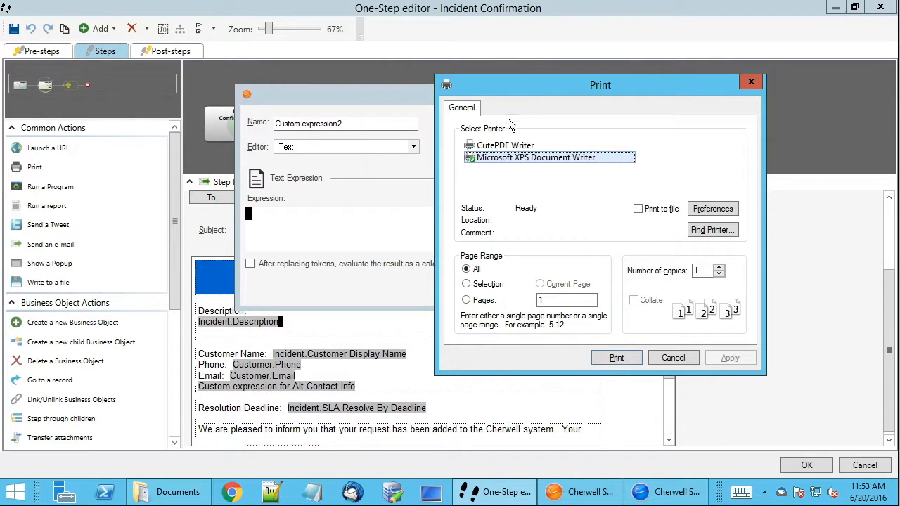
pyautogui.click(509, 146)
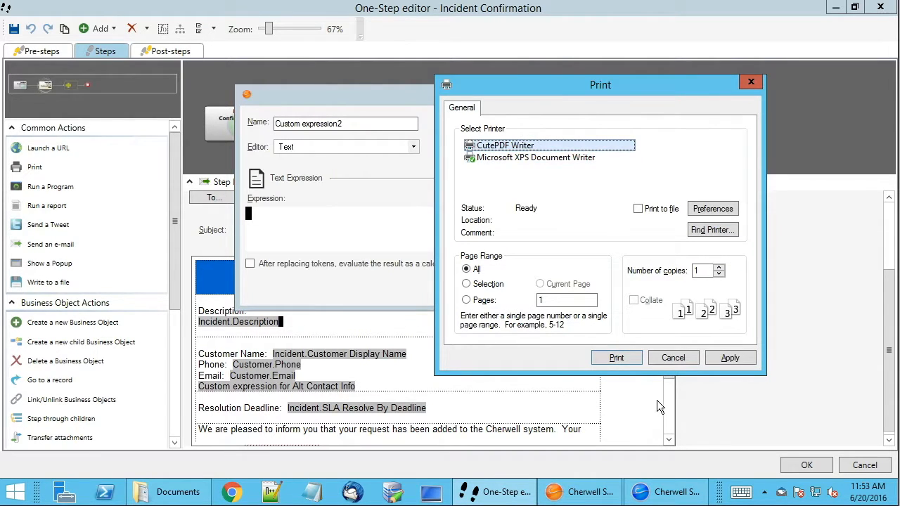
pyautogui.click(672, 358)
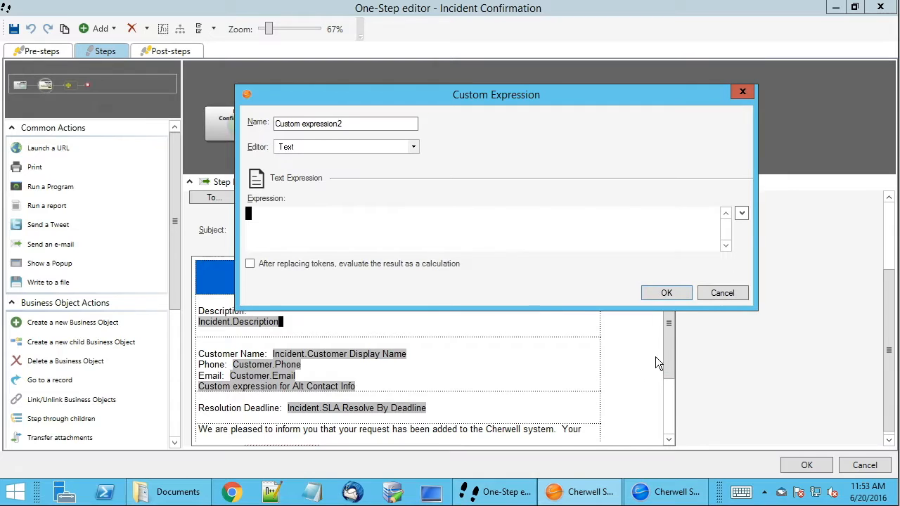
pyautogui.click(715, 294)
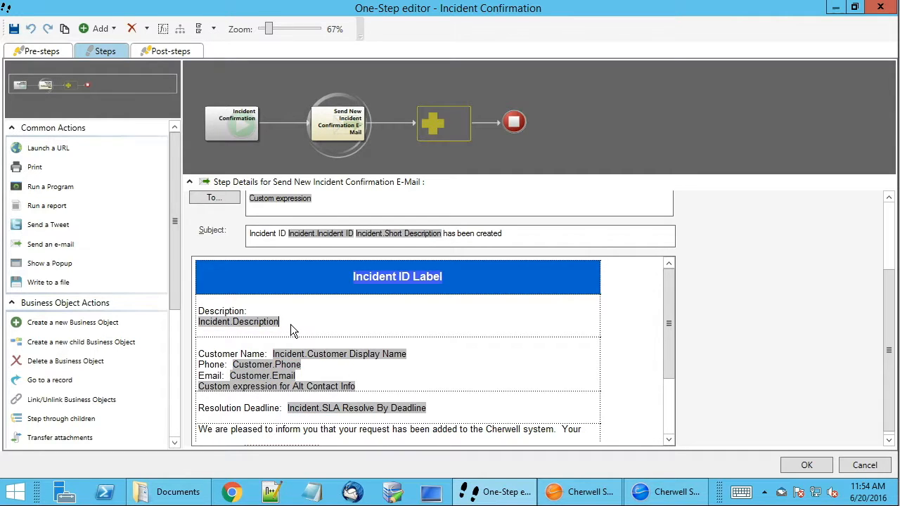
# Search the message body from the beginning for "Customer" with case sensitivity on.
pyautogui.hotkey('ctrl', 'f')
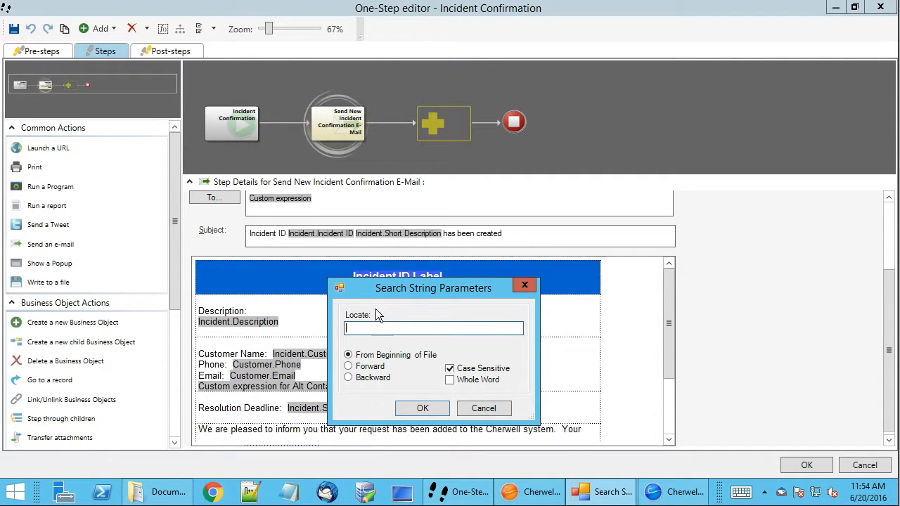
pyautogui.moveTo(355, 290); pyautogui.dragTo(284, 55)
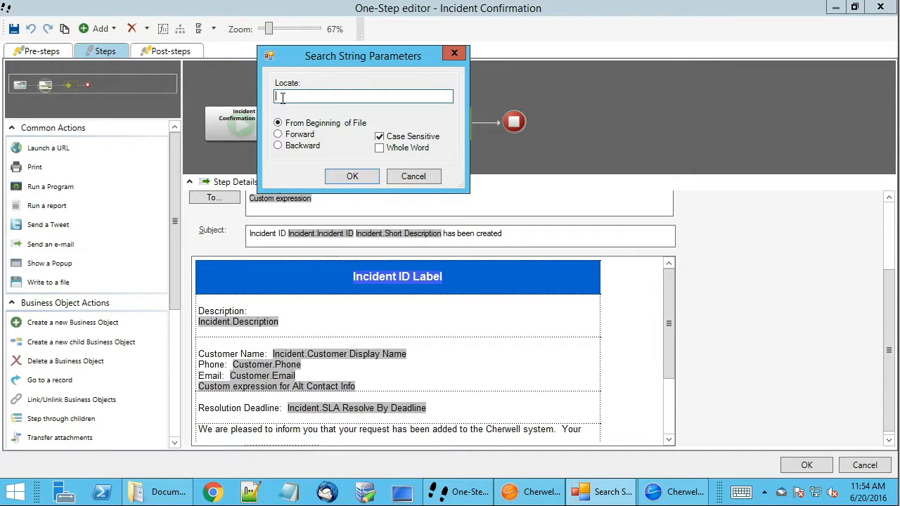
pyautogui.write('Customer')
pyautogui.moveTo(319, 96); pyautogui.dragTo(245, 97)
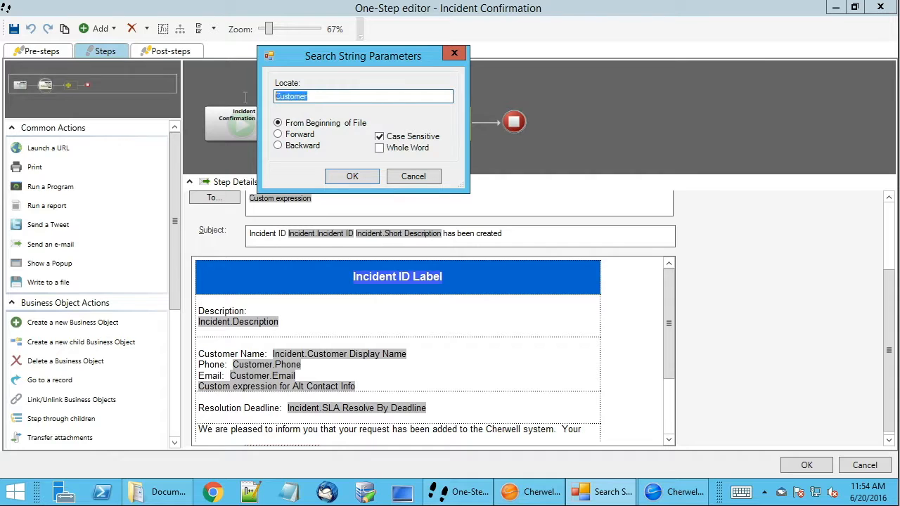
pyautogui.click(349, 177)
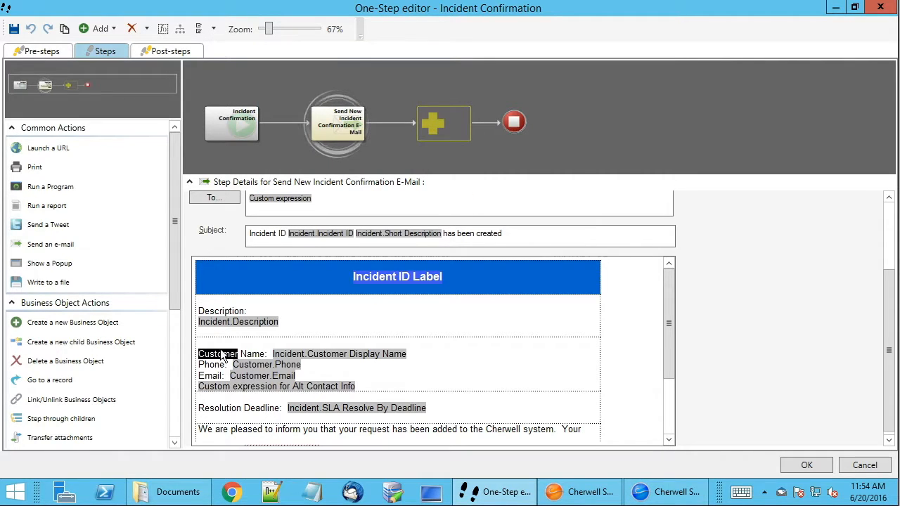